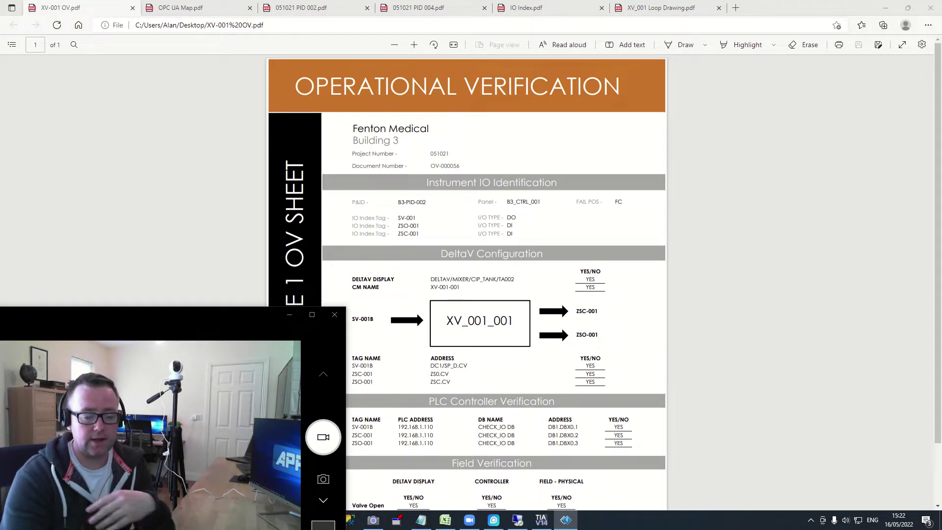
- View the mixer tank display in DeltaV Operate and read through the XV-001 OV sheet down to the sign-off area
{"action": "left_click", "coordinate": [518, 519]}
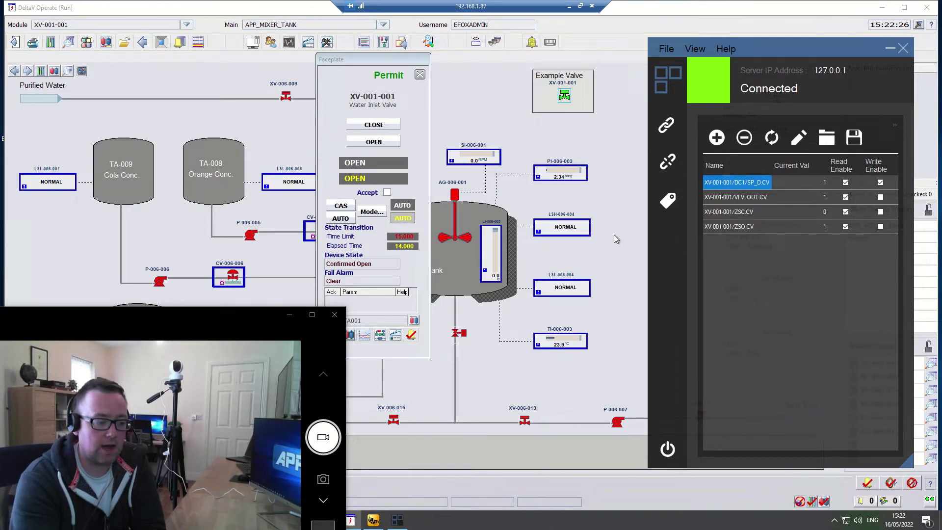
{"action": "left_click", "coordinate": [568, 7]}
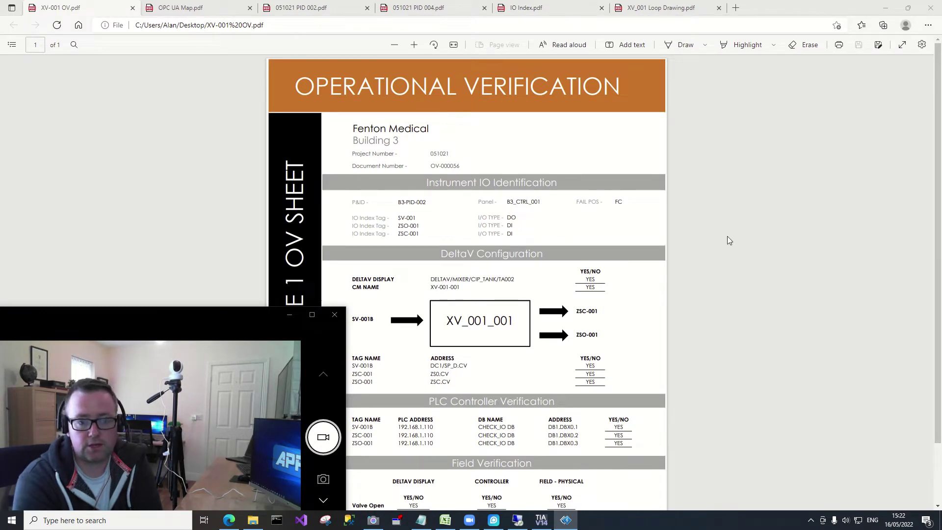
{"action": "scroll", "coordinate": [728, 233], "scroll_direction": "down", "scroll_amount": 2}
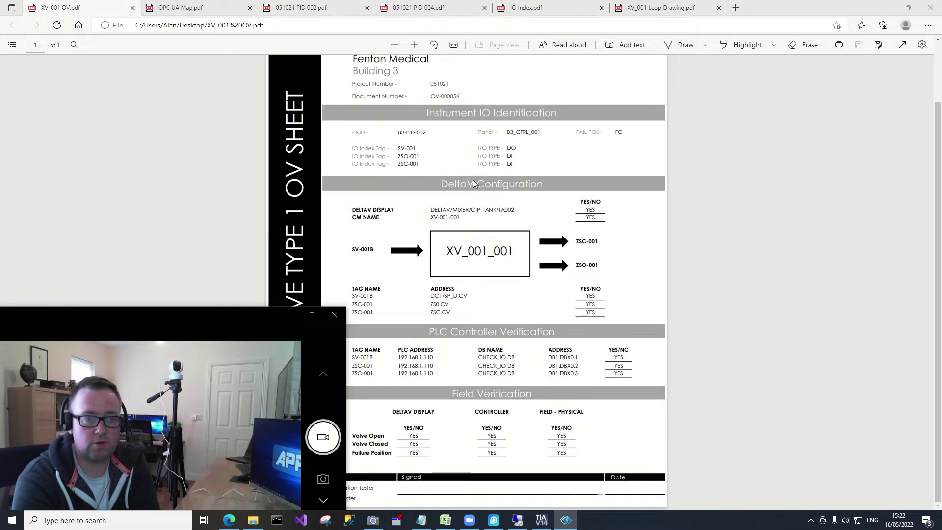
- Review the Automation IO Index and the 051021 PID 004 and PID 002 drawings for valve XV-001
{"action": "left_click", "coordinate": [537, 12]}
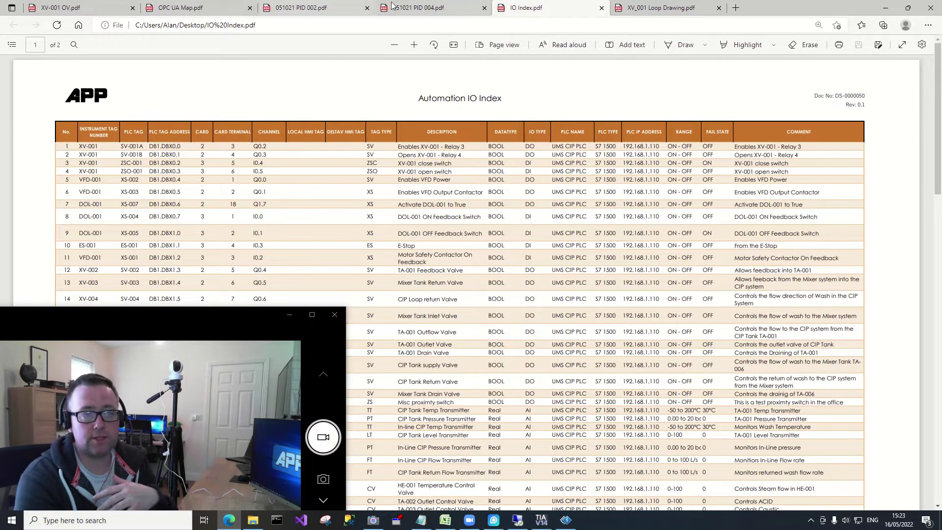
{"action": "left_click", "coordinate": [412, 8]}
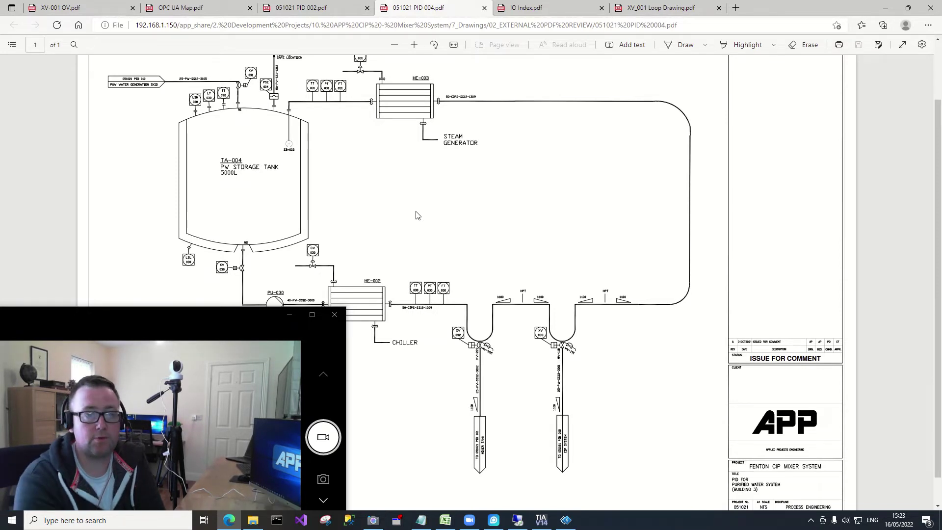
{"action": "left_click", "coordinate": [339, 12]}
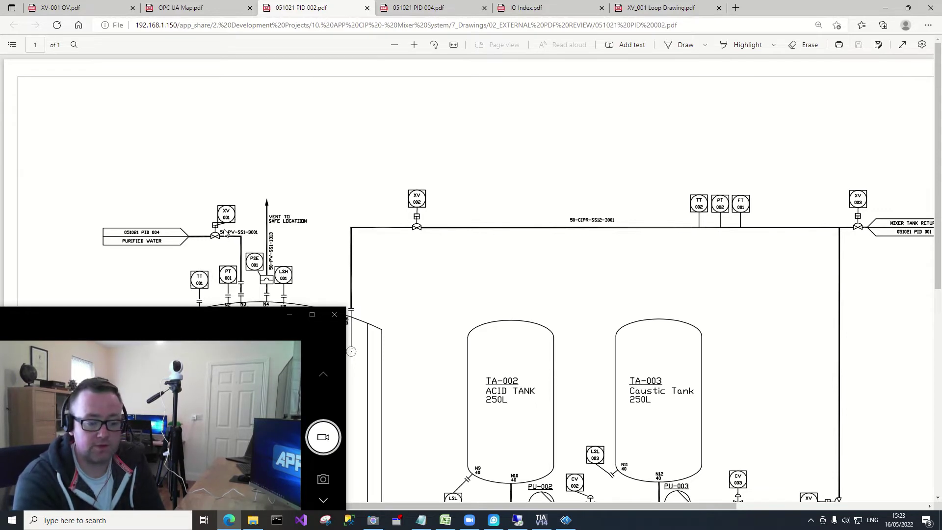
- Switch to DeltaV Operate and move the XV-001-001 faceplate clear of the webcam window
{"action": "left_click", "coordinate": [518, 521]}
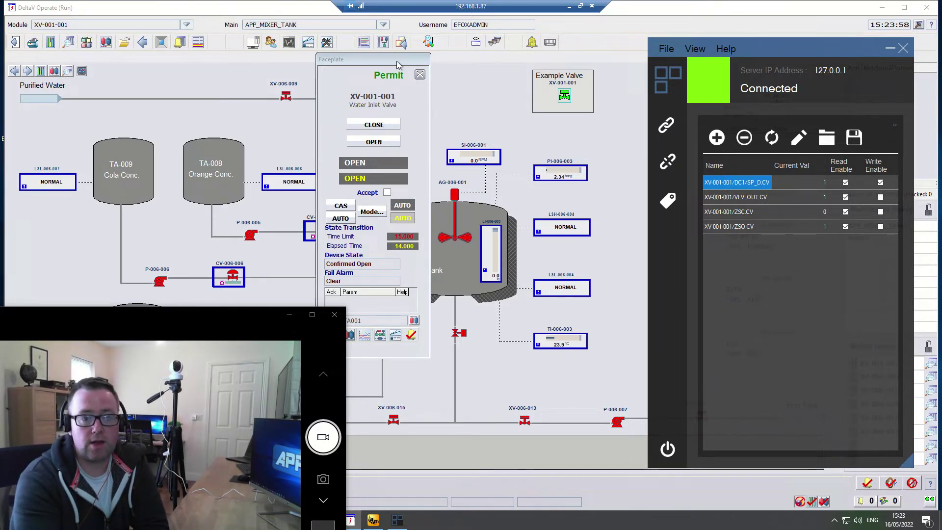
{"action": "left_click_drag", "start_coordinate": [386, 60], "coordinate": [409, 60]}
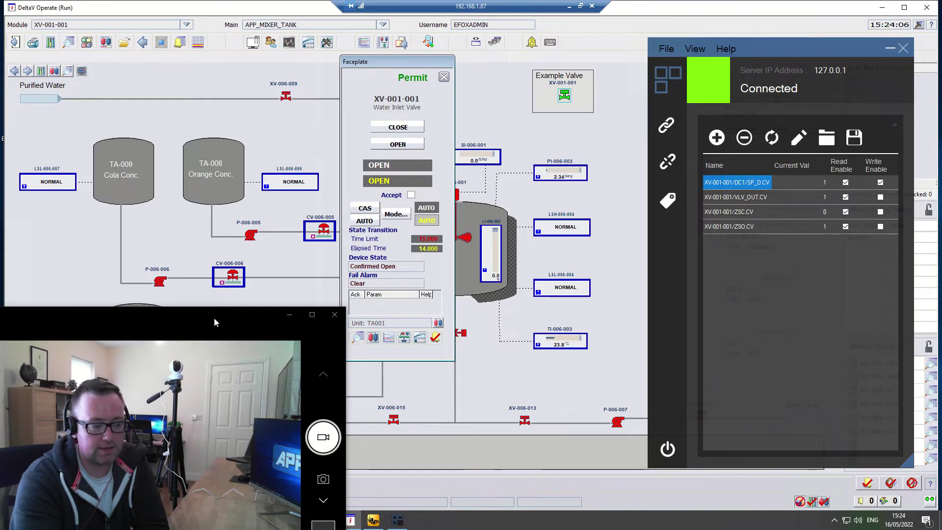
{"action": "left_click_drag", "start_coordinate": [215, 320], "coordinate": [207, 318]}
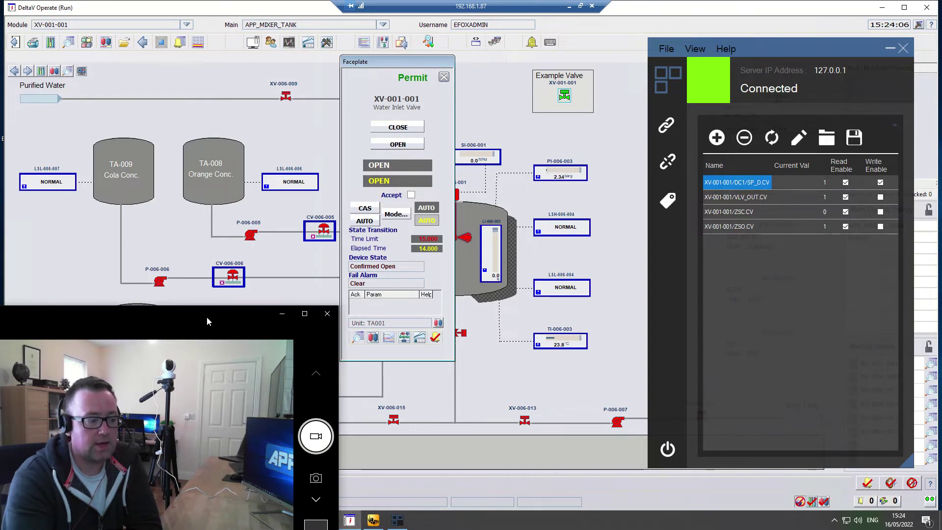
- Examine the XV_001 loop drawing in the browser, uncovering the ZSO field wiring behind the webcam window
{"action": "left_click", "coordinate": [569, 7]}
{"action": "left_click", "coordinate": [660, 7]}
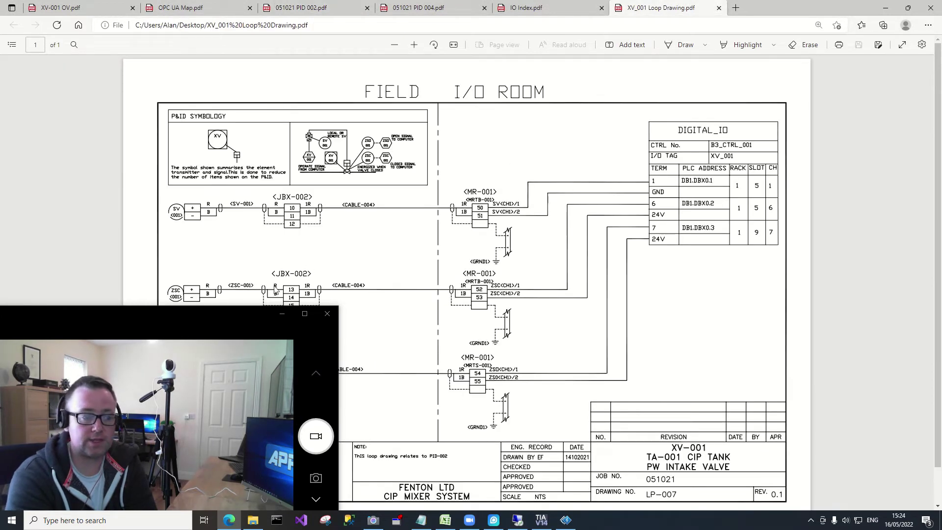
{"action": "left_click_drag", "start_coordinate": [235, 313], "coordinate": [200, 434]}
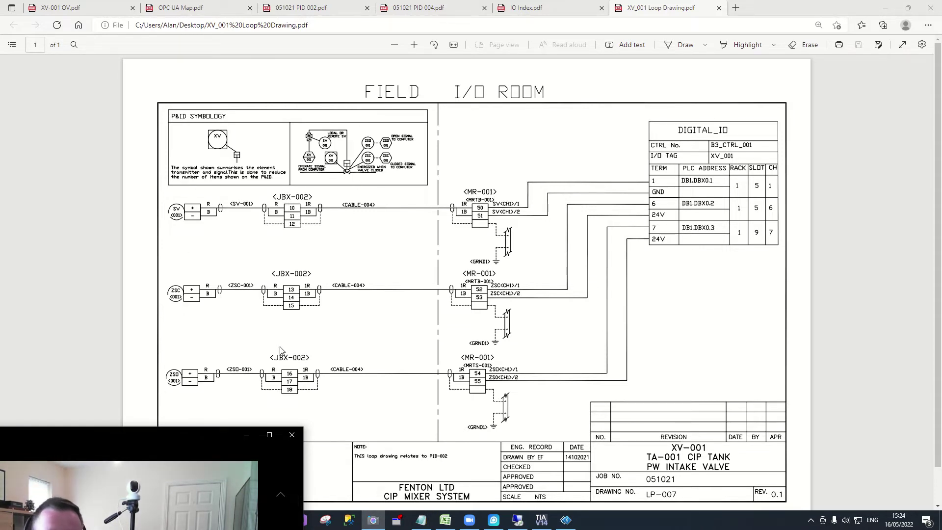
{"action": "mouse_move", "coordinate": [166, 434]}
{"action": "left_mouse_down"}
{"action": "mouse_move", "coordinate": [186, 272]}
{"action": "mouse_move", "coordinate": [207, 281]}
{"action": "left_mouse_up"}
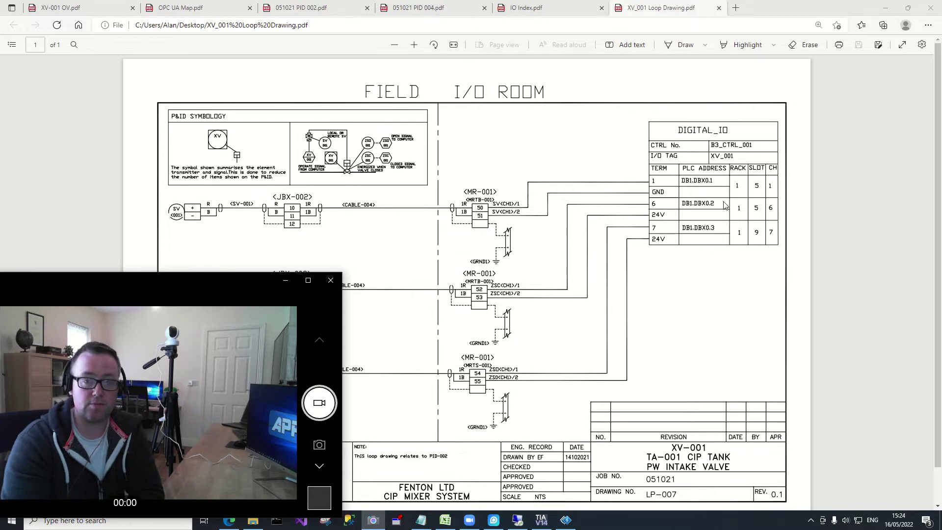
- Review the XV-001 entries in the OV sheet and IO Index alongside the CHECK_IO DB monitor values in TIA Portal
{"action": "left_click", "coordinate": [99, 8]}
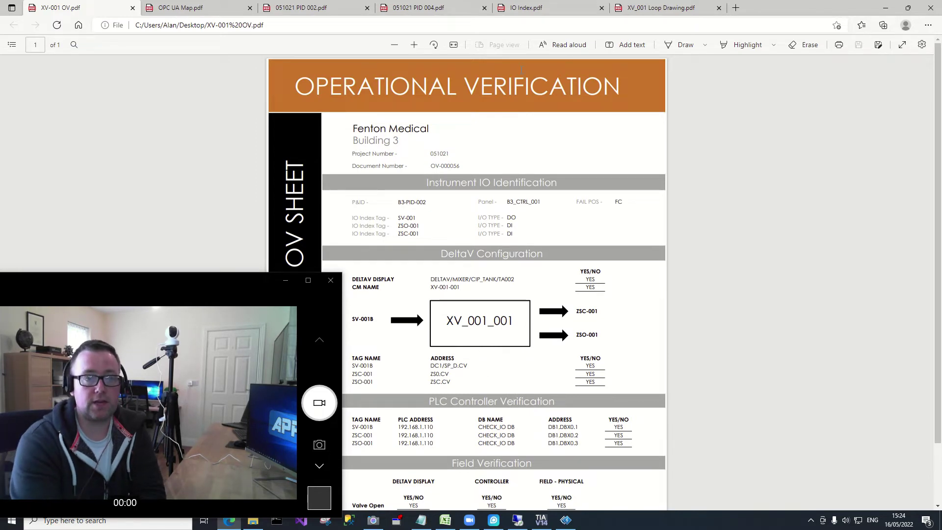
{"action": "left_click", "coordinate": [525, 9]}
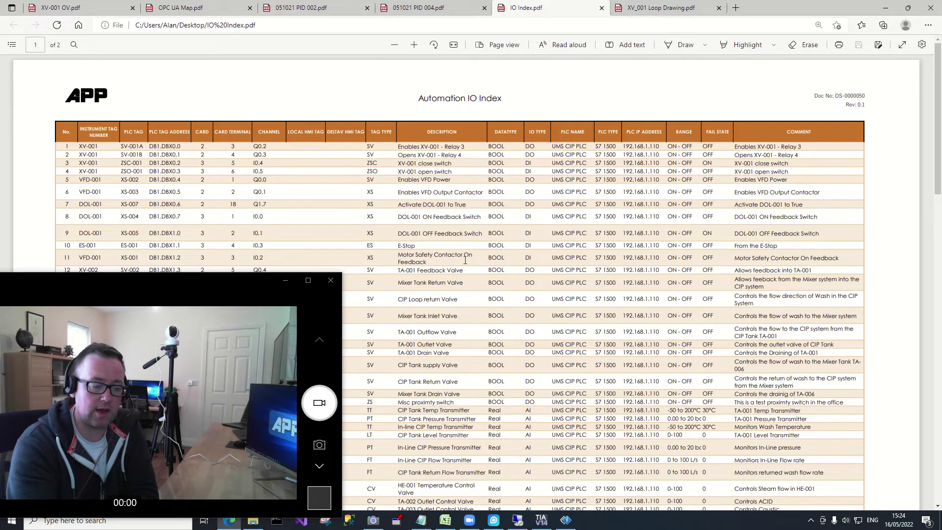
{"action": "left_click", "coordinate": [885, 8]}
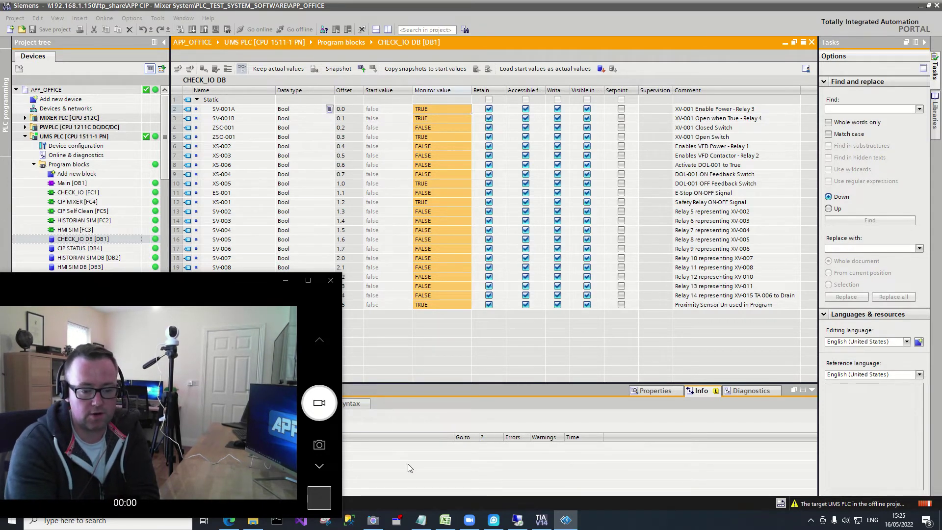
- Bring up the XV-001-001 faceplate in DeltaV Operate and inspect the physical valve and wiring in the Reolink live view
{"action": "left_click", "coordinate": [517, 520]}
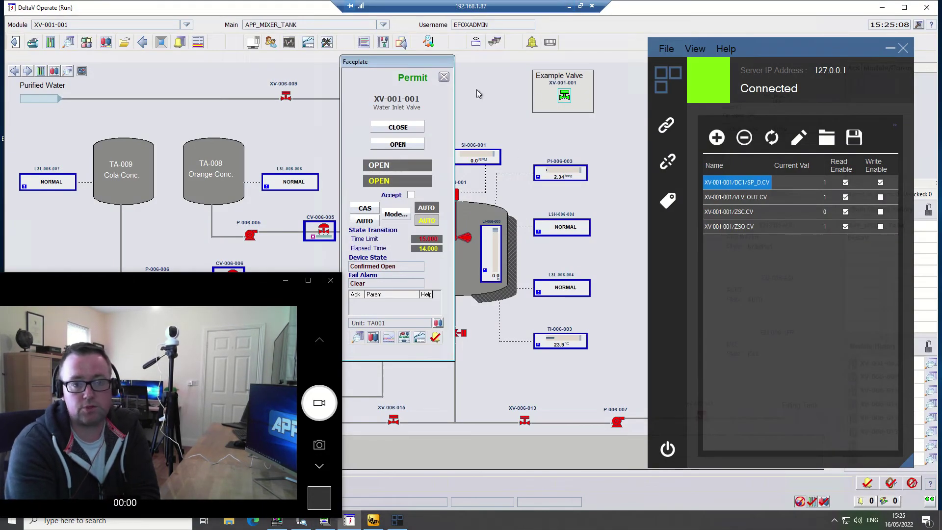
{"action": "left_click_drag", "start_coordinate": [416, 62], "coordinate": [411, 62]}
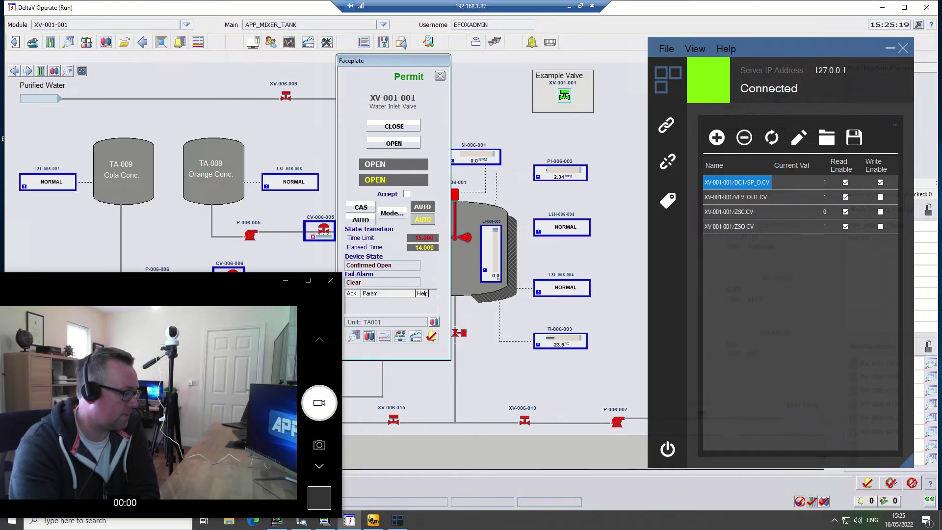
{"action": "key", "text": "alt+Tab"}
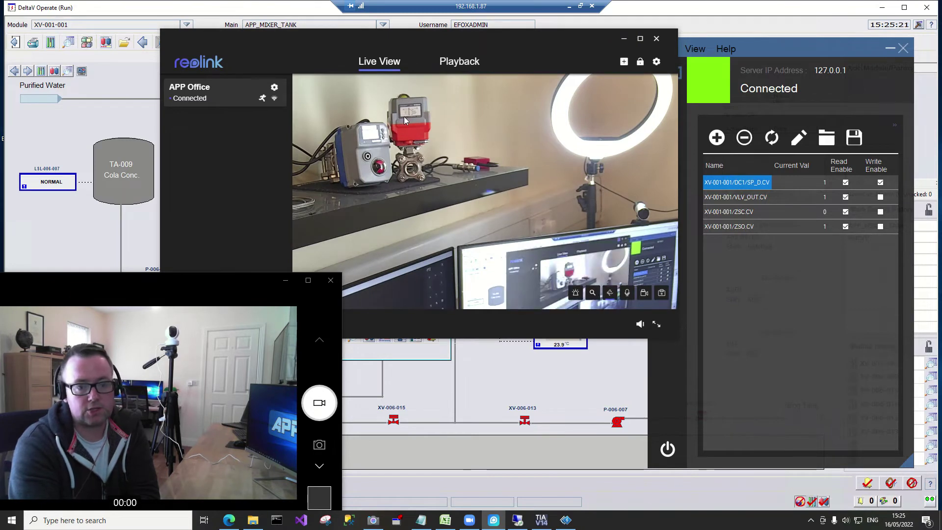
{"action": "scroll", "coordinate": [409, 169], "scroll_direction": "up", "scroll_amount": 3}
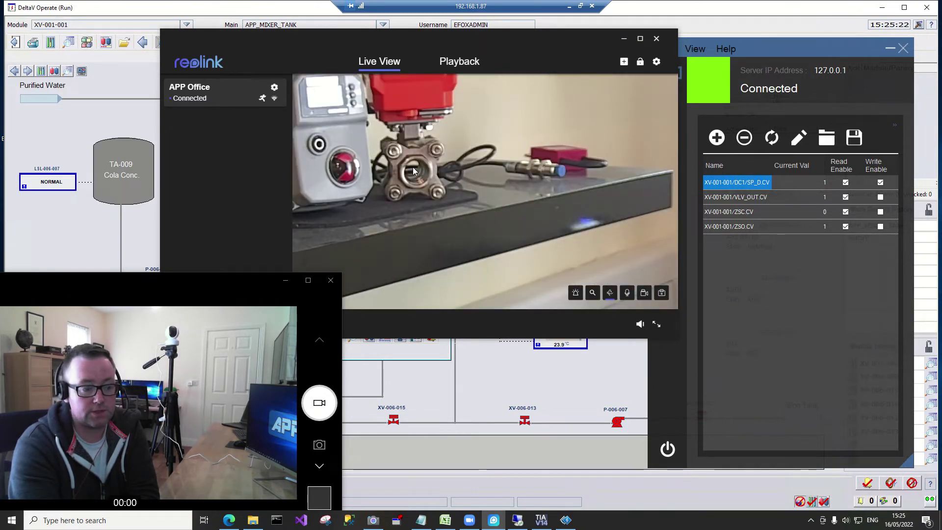
{"action": "scroll", "coordinate": [410, 157], "scroll_direction": "down", "scroll_amount": 3}
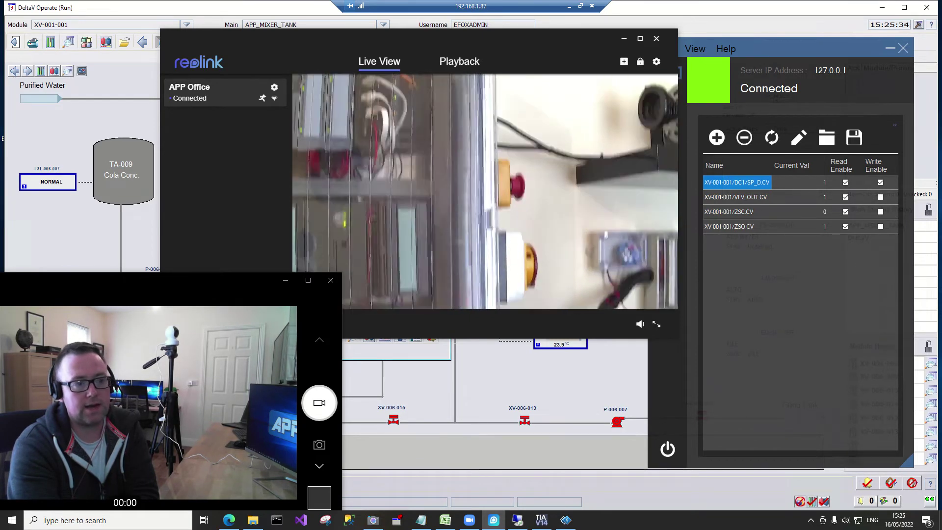
{"action": "mouse_move", "coordinate": [323, 118]}
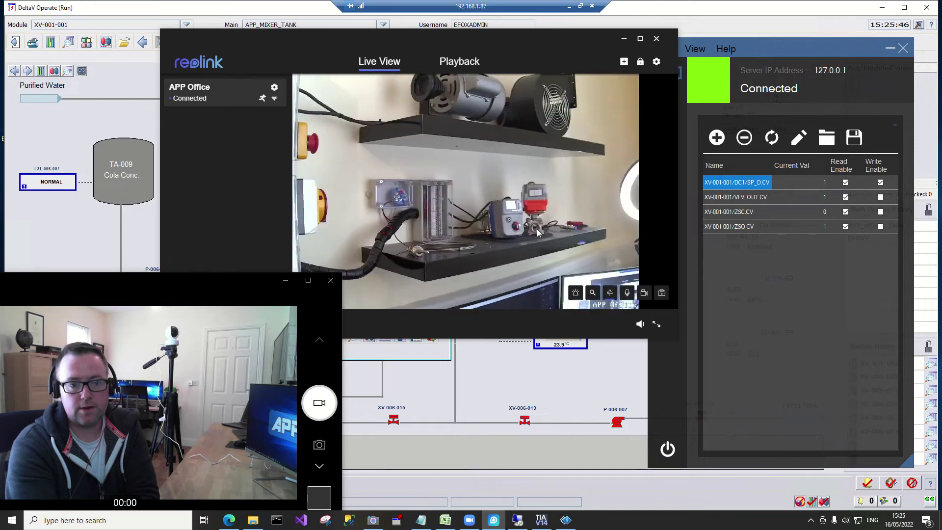
- Switch to DeltaV Explorer and view module XV-001-001 under MIXER, CIP_TANK, TA001, keeping the webcam window out of the way
{"action": "left_click", "coordinate": [560, 374]}
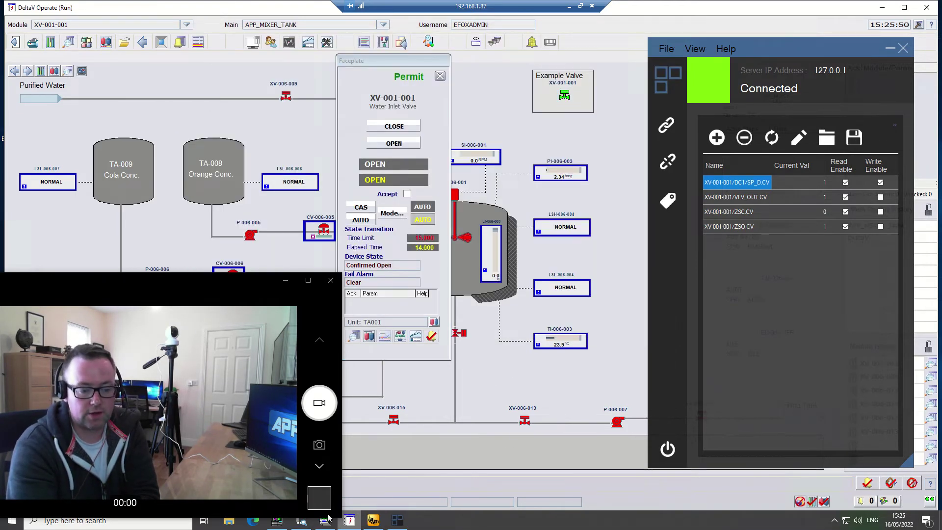
{"action": "left_click_drag", "start_coordinate": [205, 284], "coordinate": [192, 265]}
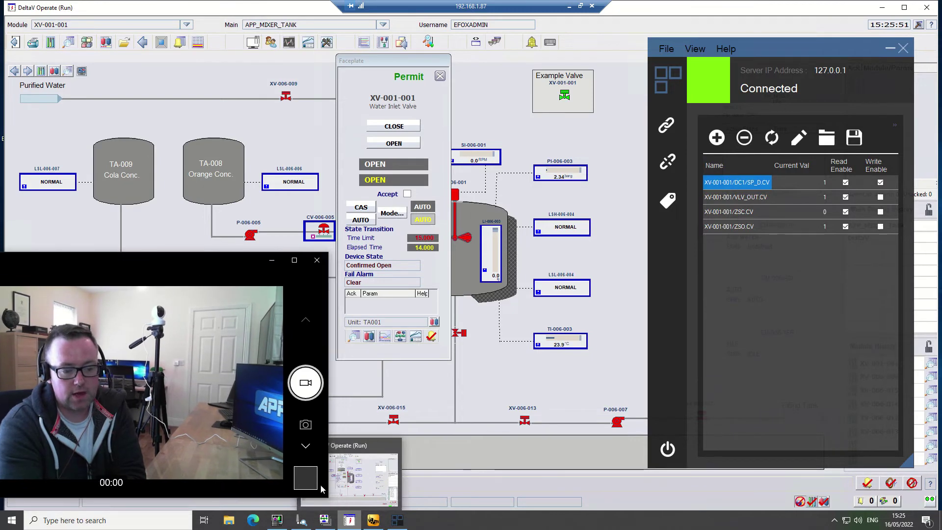
{"action": "left_click", "coordinate": [325, 520]}
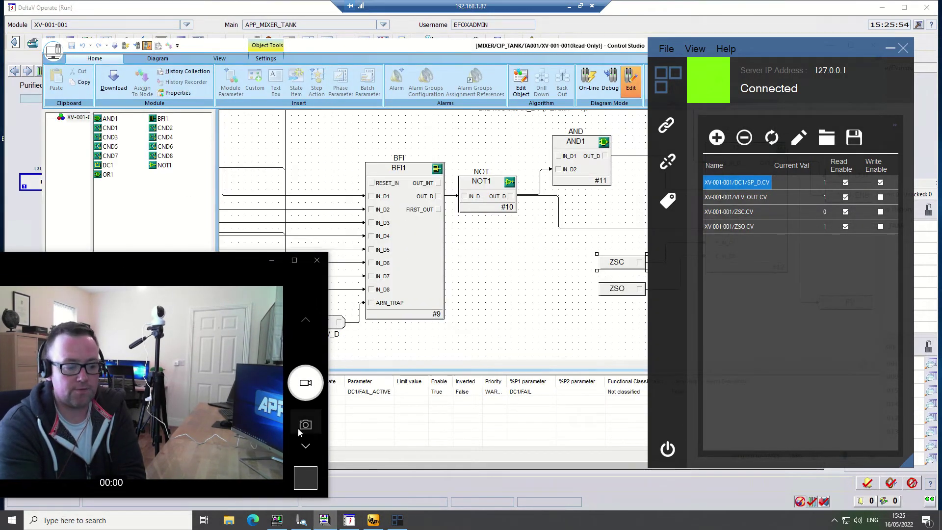
{"action": "left_click", "coordinate": [301, 521]}
{"action": "left_click_drag", "start_coordinate": [170, 266], "coordinate": [172, 387]}
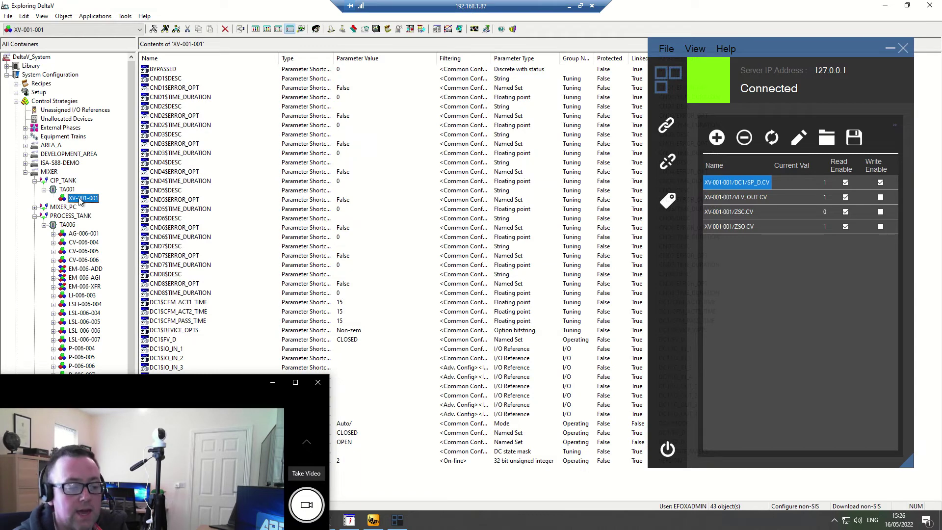
{"action": "left_click_drag", "start_coordinate": [153, 375], "coordinate": [168, 318]}
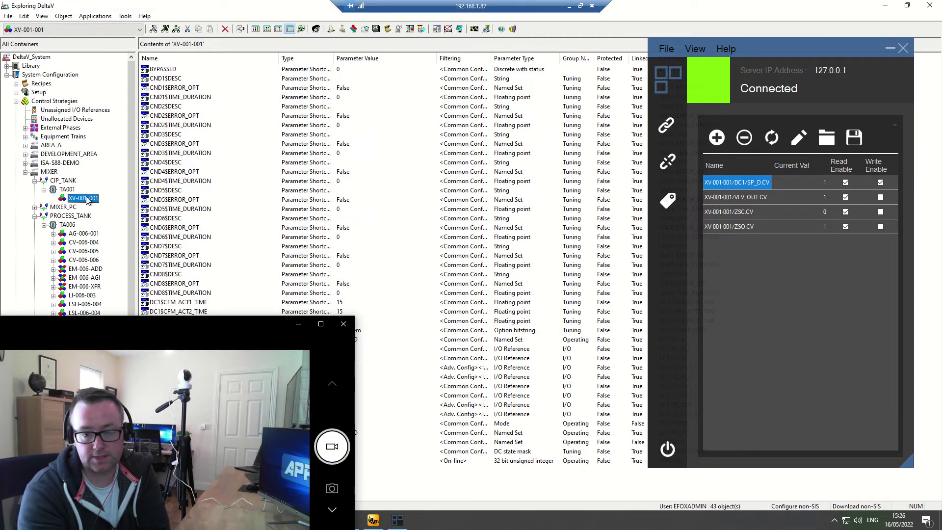
{"action": "left_click_drag", "start_coordinate": [231, 327], "coordinate": [145, 319]}
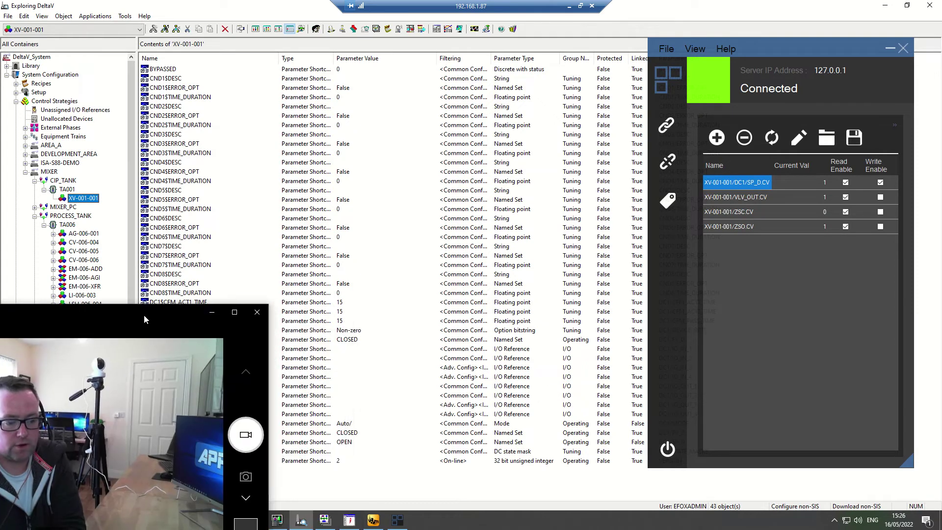
- Examine the XV-001-001 diagram in Control Studio, including the ZSC and ZSO inputs and the outputs of the DC1 block
{"action": "left_click", "coordinate": [325, 520]}
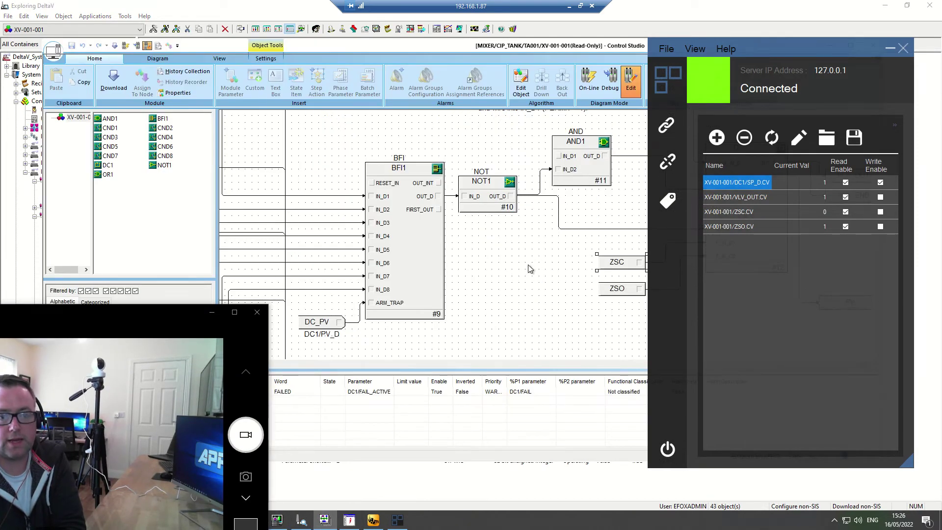
{"action": "left_click", "coordinate": [507, 121]}
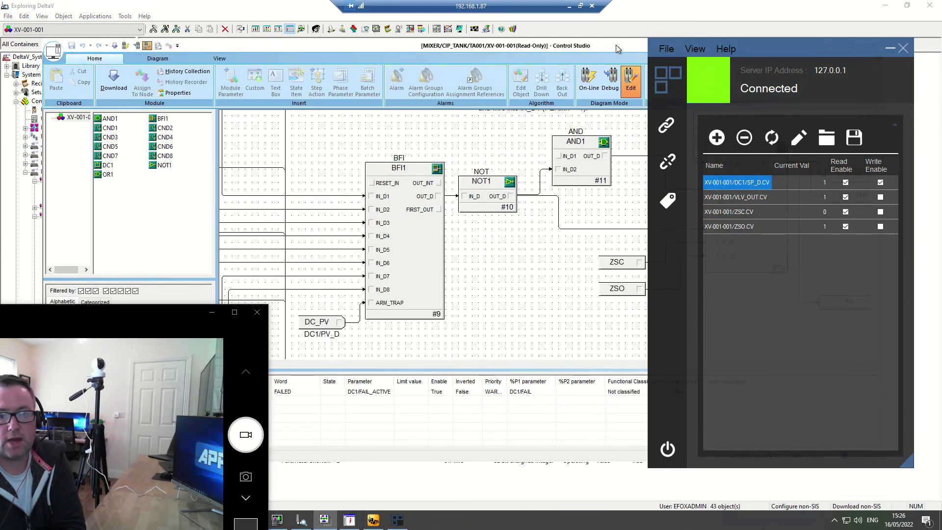
{"action": "left_click_drag", "start_coordinate": [600, 43], "coordinate": [411, 34]}
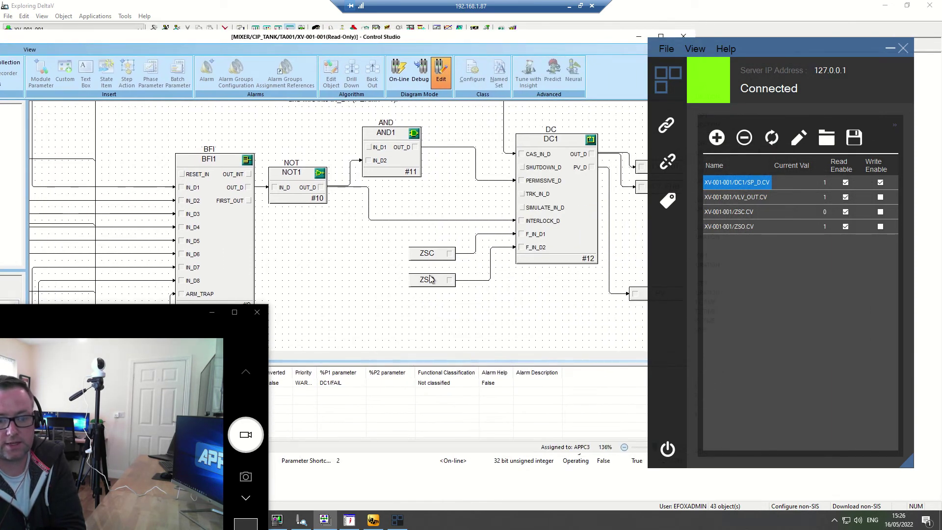
{"action": "left_click_drag", "start_coordinate": [585, 39], "coordinate": [462, 48]}
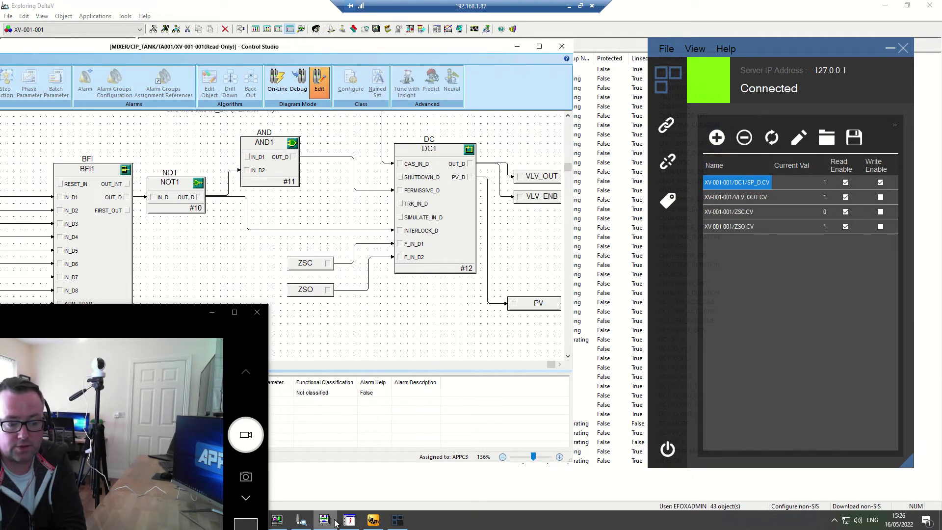
- Check the physical valve in the Reolink live view and command XV-001-001 to close from its DeltaV Operate faceplate
{"action": "left_click", "coordinate": [349, 521]}
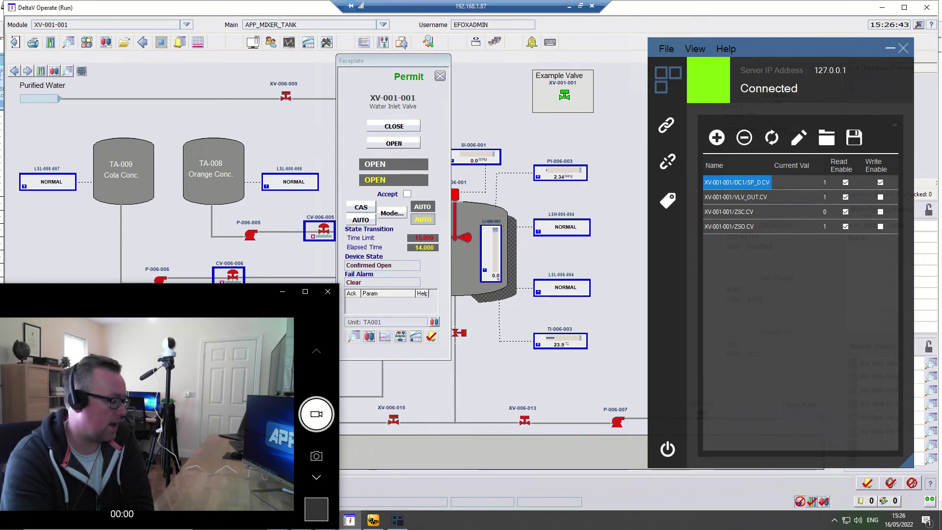
{"action": "key", "text": "alt+Tab"}
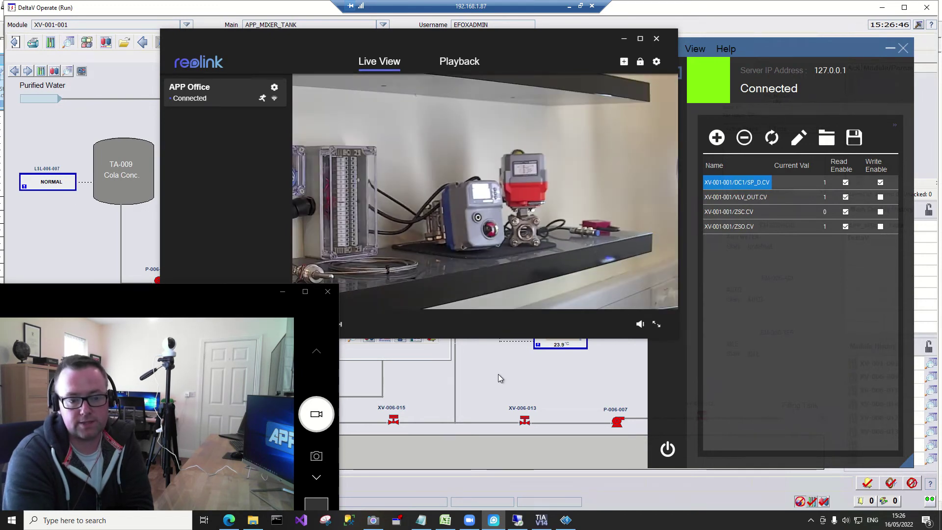
{"action": "left_click", "coordinate": [562, 371]}
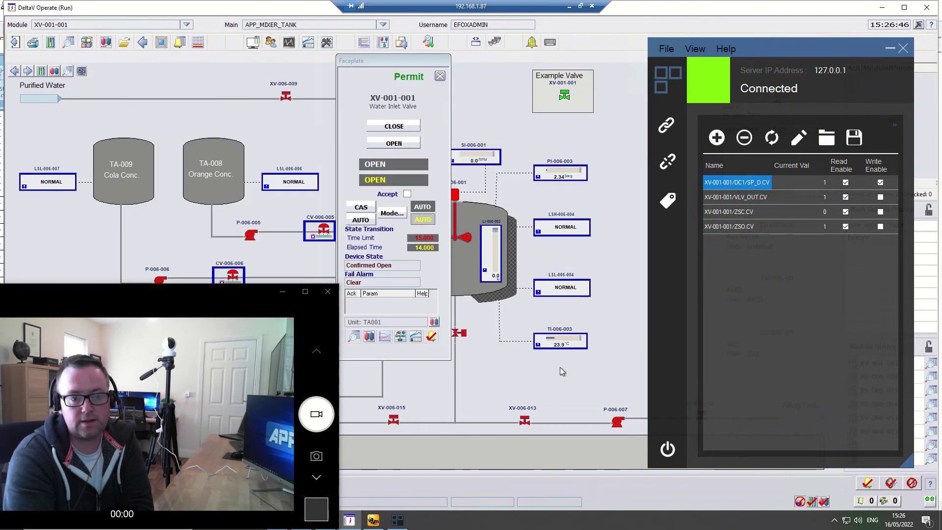
{"action": "left_click", "coordinate": [400, 127]}
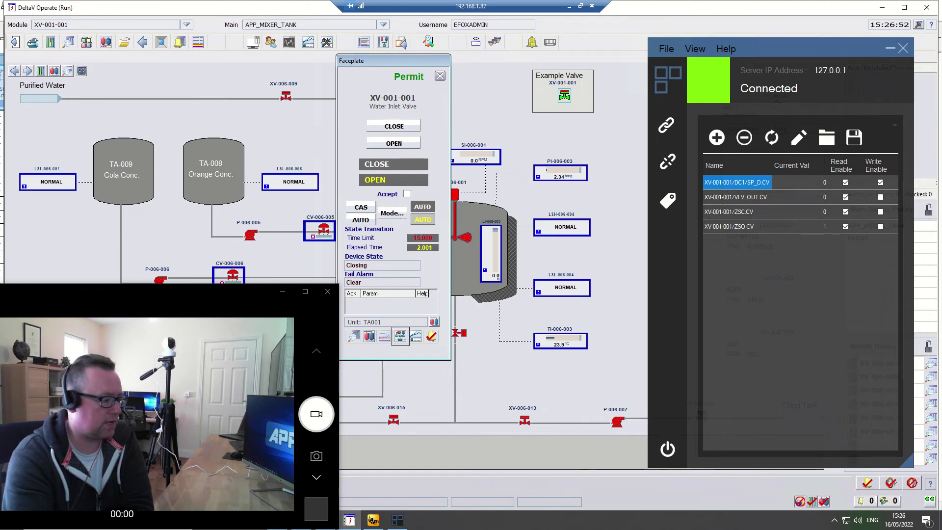
- Check the physical valve in the Reolink live view, and switch to TIA Portal to examine the XV-001 monitor values in CHECK_IO DB
{"action": "key", "text": "alt+Tab"}
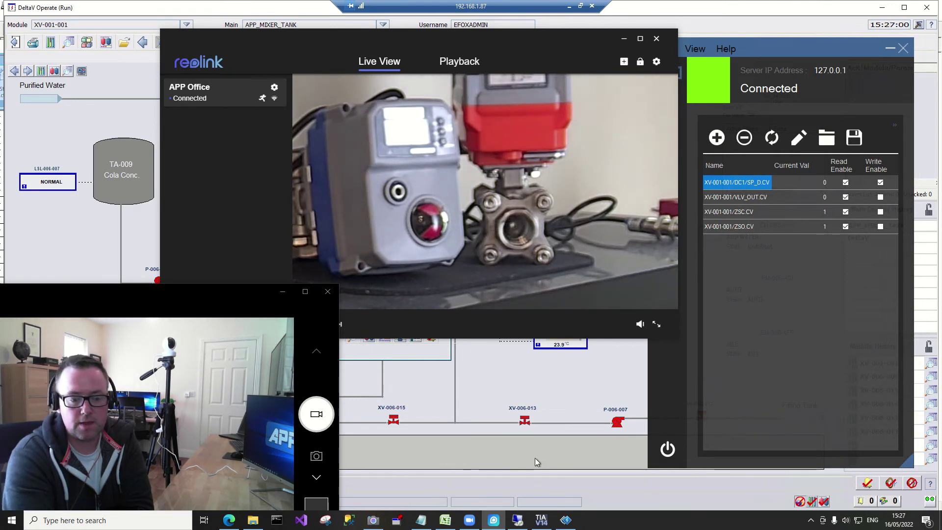
{"action": "left_click", "coordinate": [541, 521]}
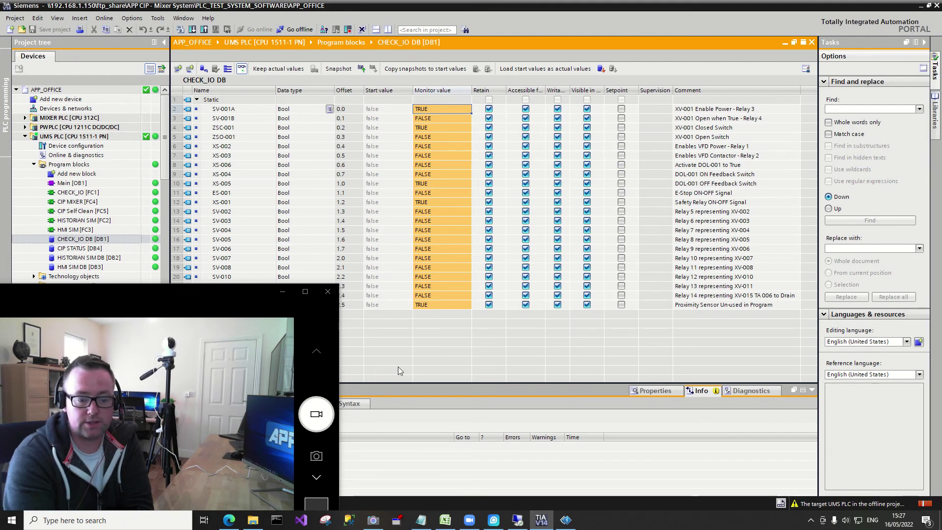
- Switch to the PDF documents in Edge and review the OPC UA Map and the XV-001 OV sheet through its Field Verification section
{"action": "key", "text": "alt+Tab"}
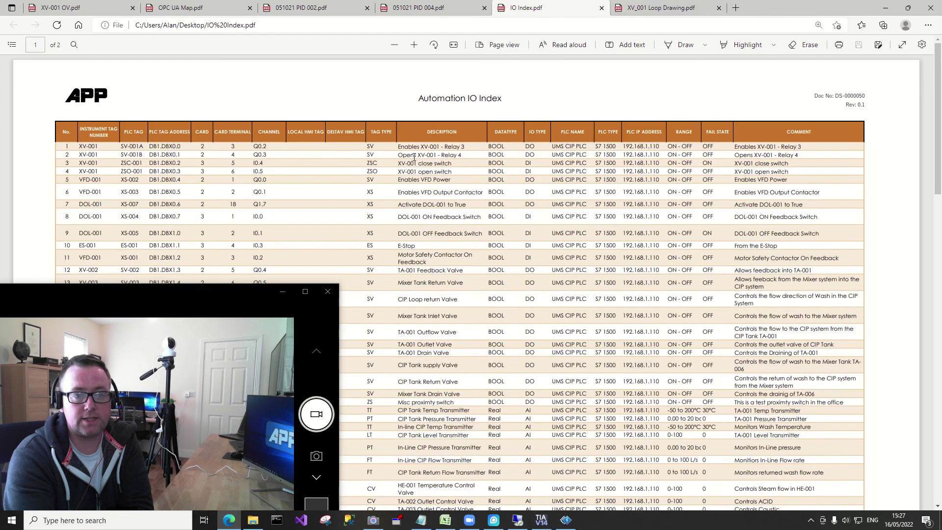
{"action": "left_click", "coordinate": [183, 9]}
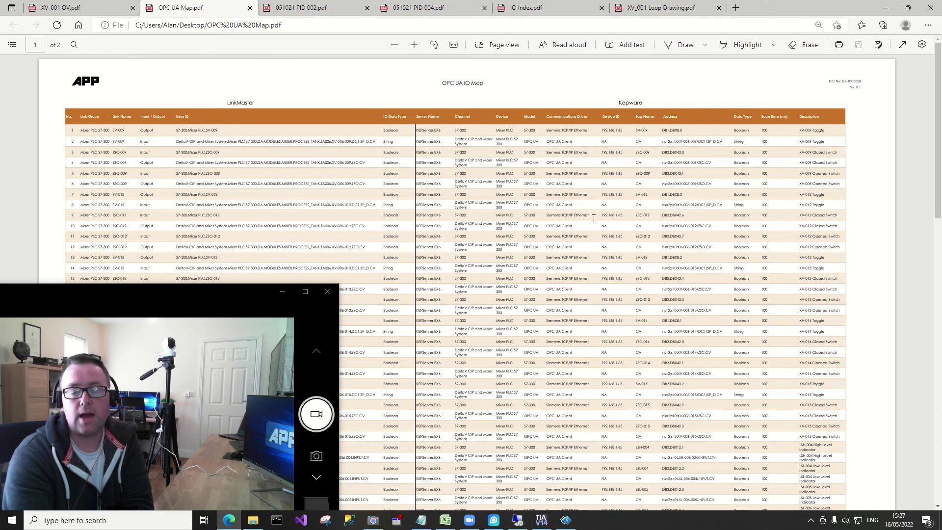
{"action": "left_click", "coordinate": [81, 9]}
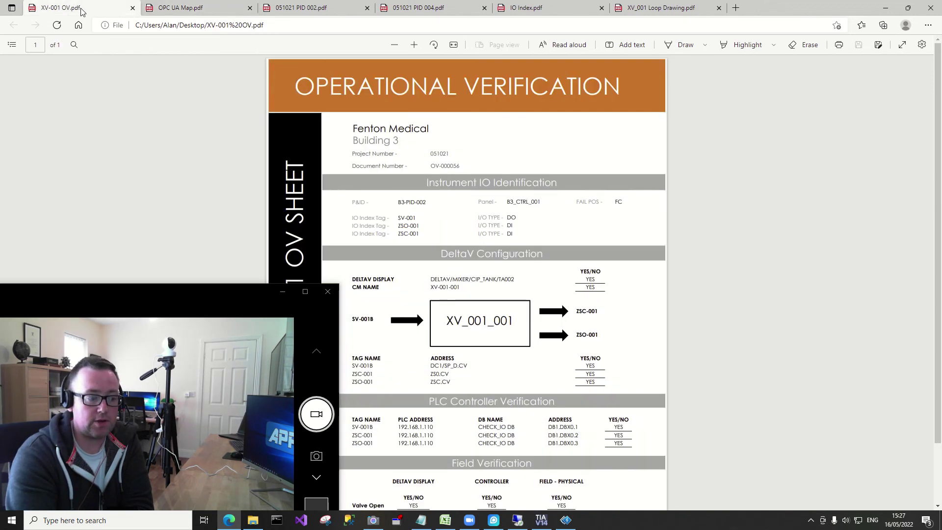
{"action": "scroll", "coordinate": [597, 268], "scroll_direction": "down", "scroll_amount": 1}
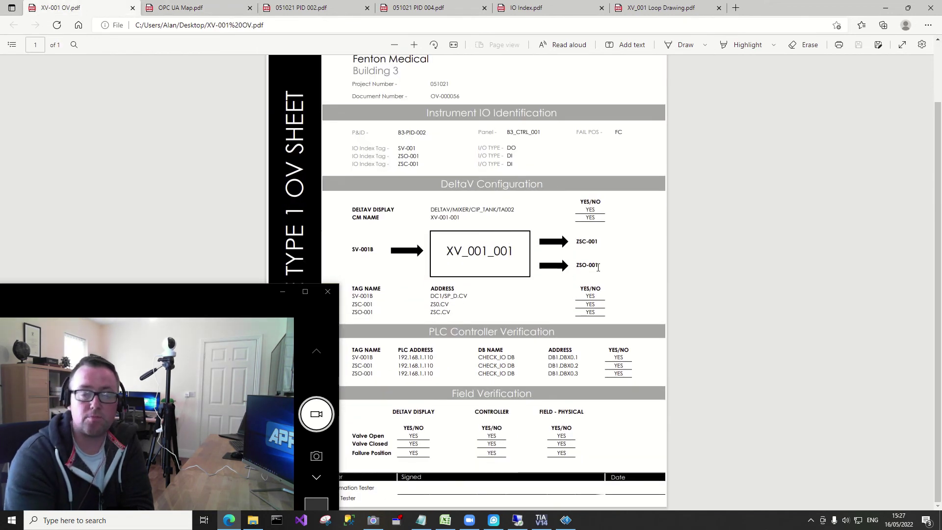